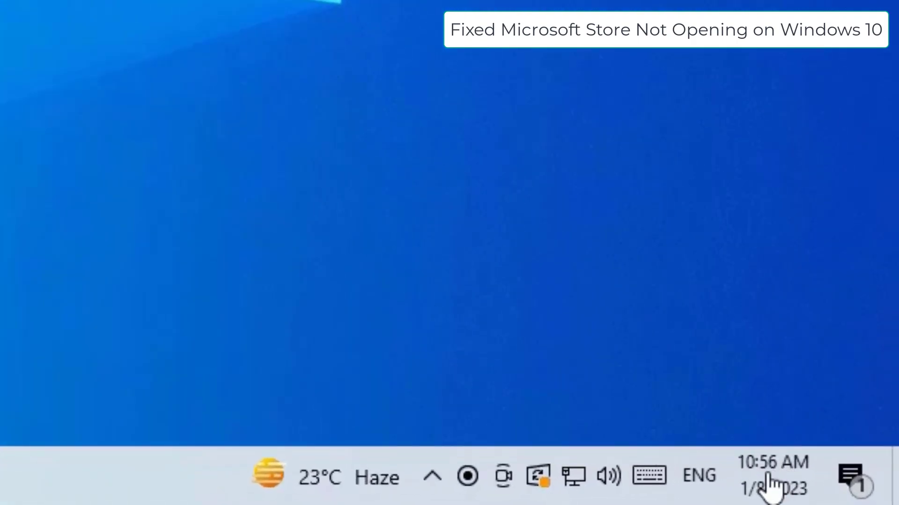
Turn automatic time off and back on, enable automatic time zone, and sync the clock now
right_click(771, 487)
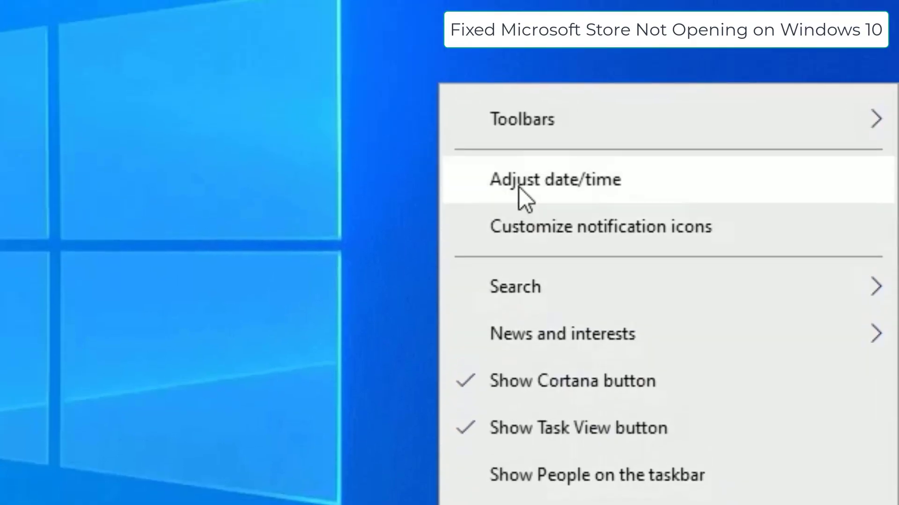
left_click(518, 187)
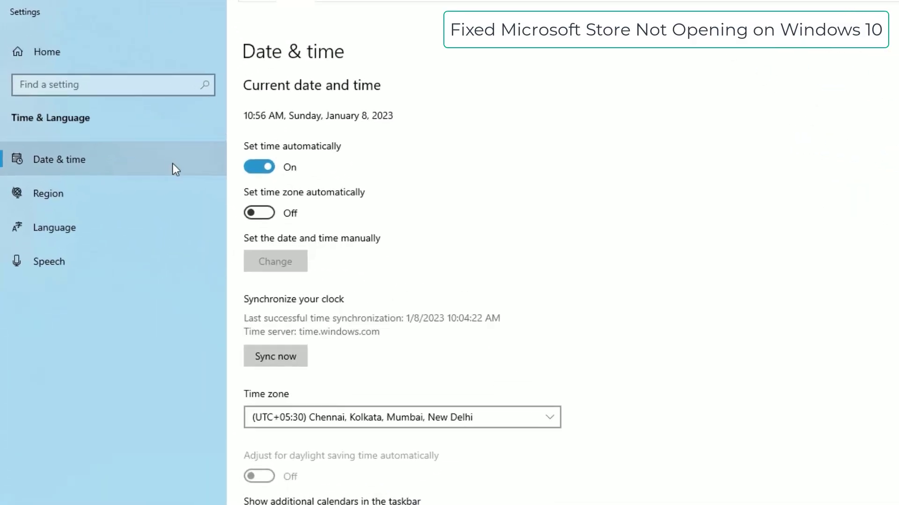
left_click(259, 169)
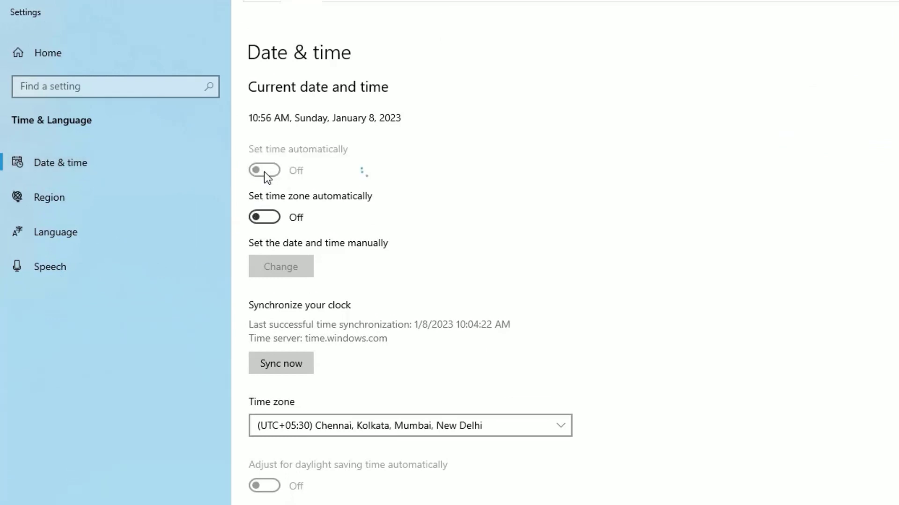
left_click(266, 171)
left_click(262, 223)
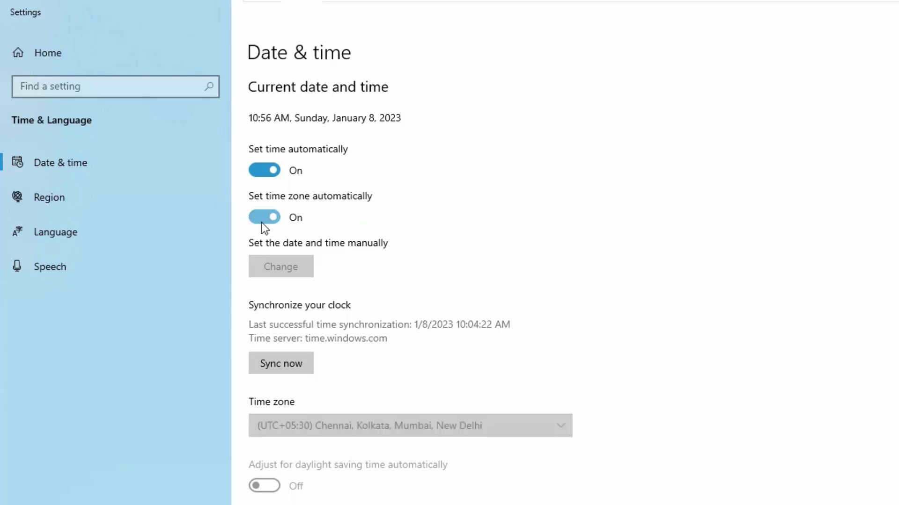
left_click(284, 372)
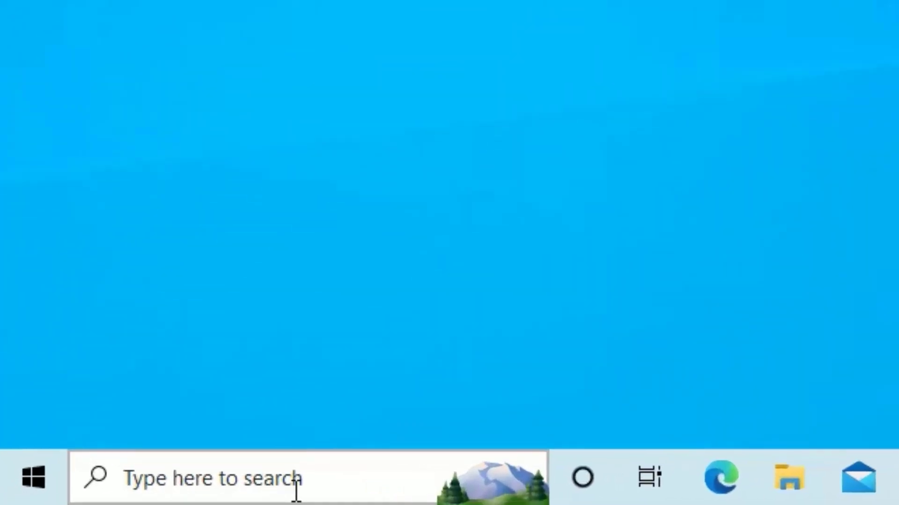
Run wsreset from taskbar search to reset Microsoft Store, then close the reopened Store
left_click(99, 497)
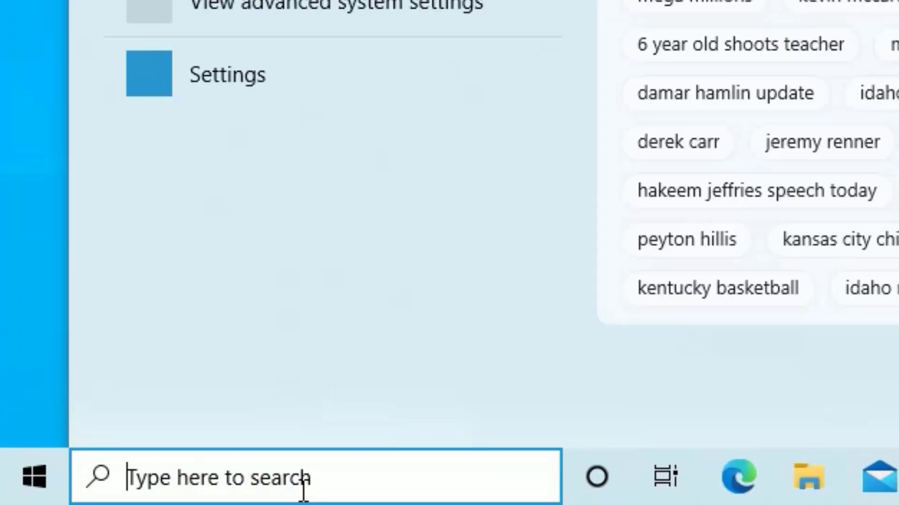
type("wsr")
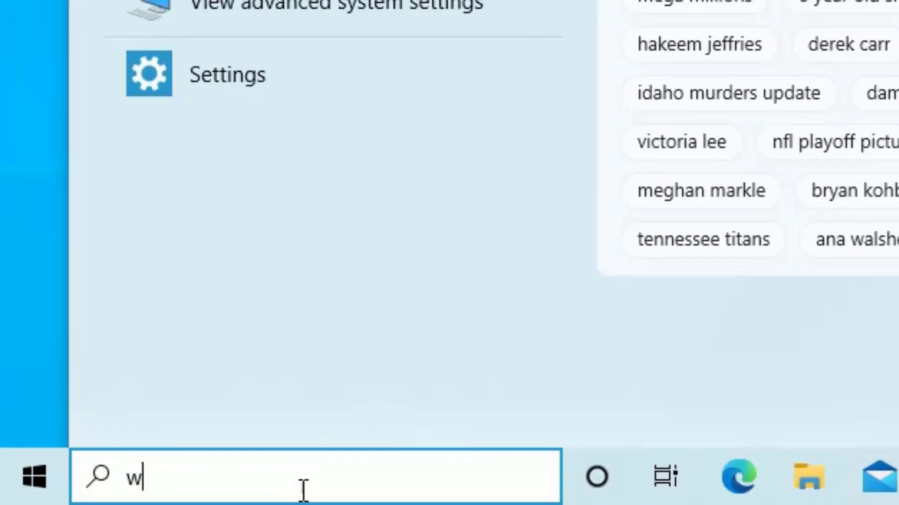
type("eset")
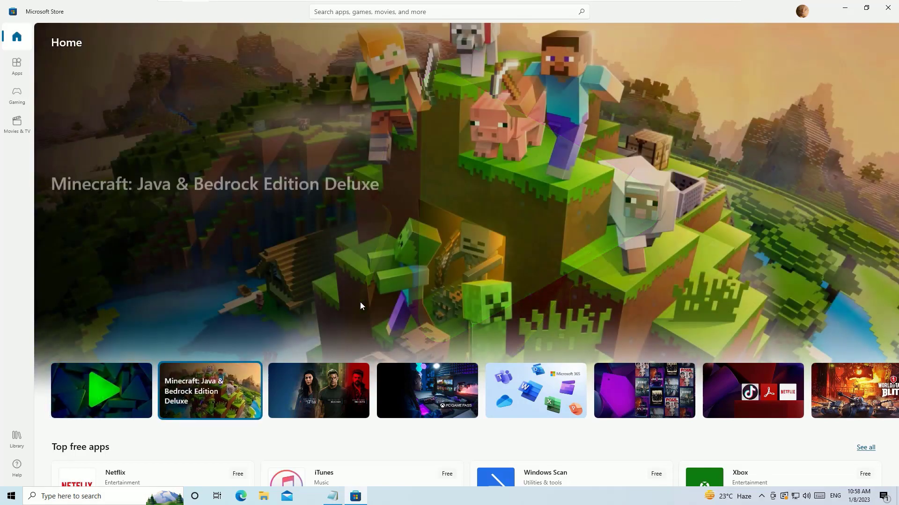
key("alt+F4")
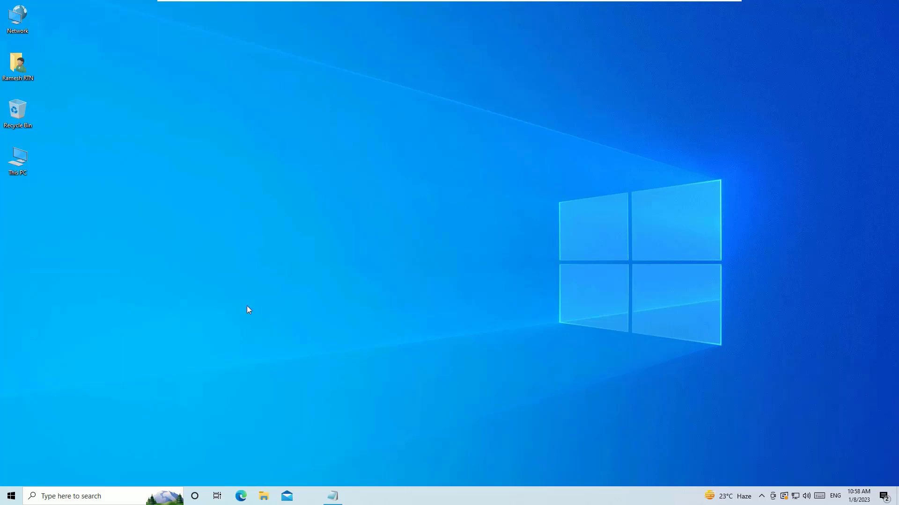
Run the Windows Store Apps troubleshooter from Update & Security's additional troubleshooters
left_click(85, 497)
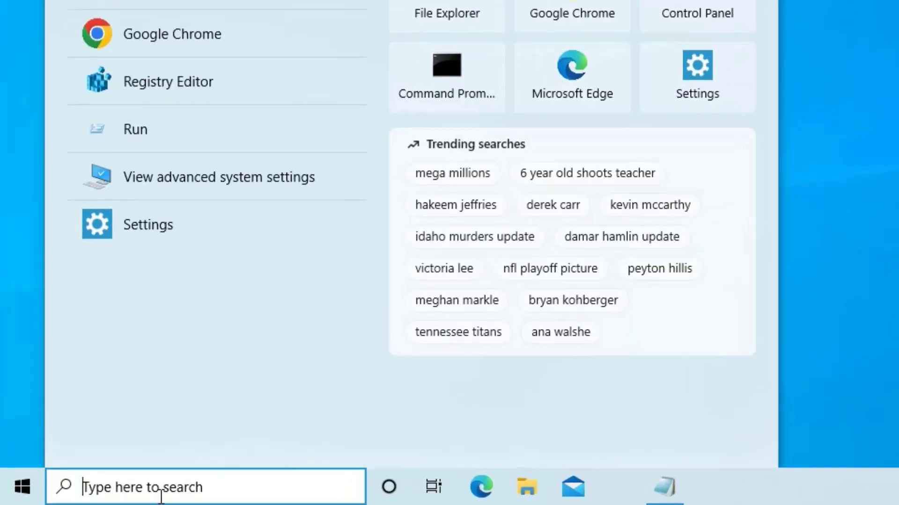
type("sett")
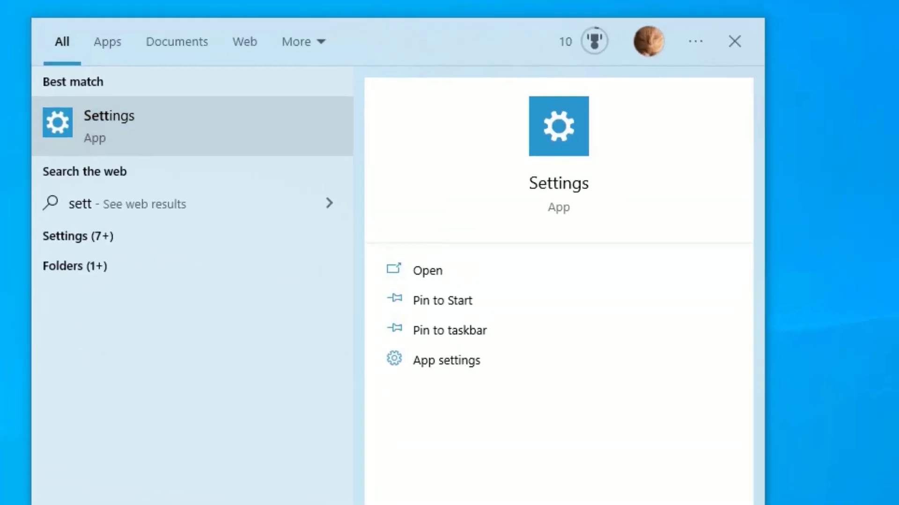
key("Return")
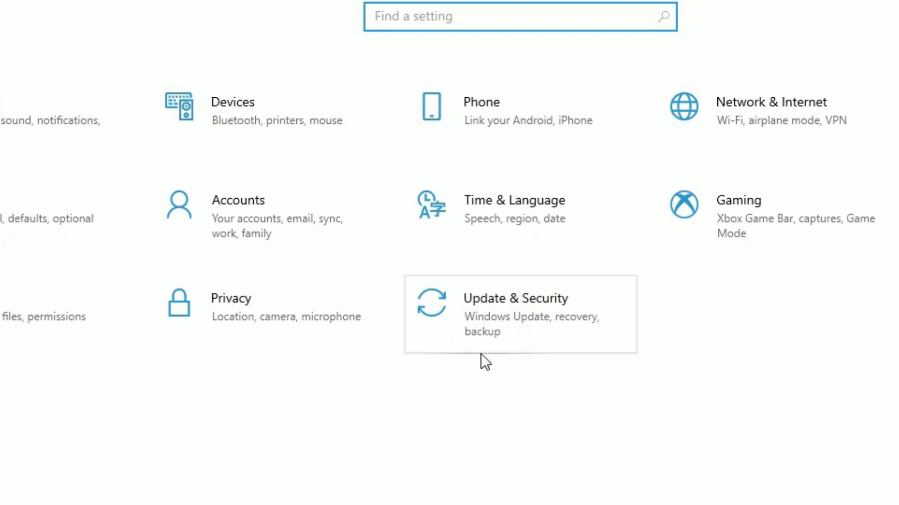
left_click(513, 328)
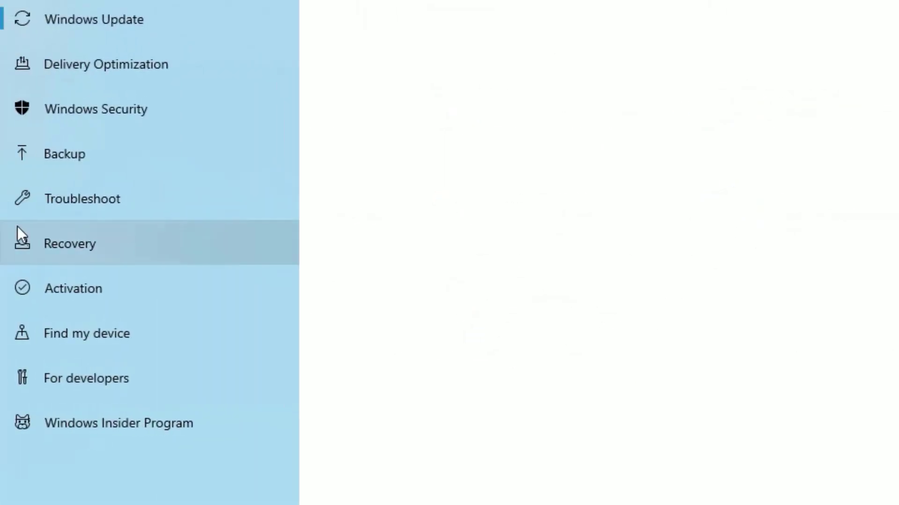
left_click(69, 201)
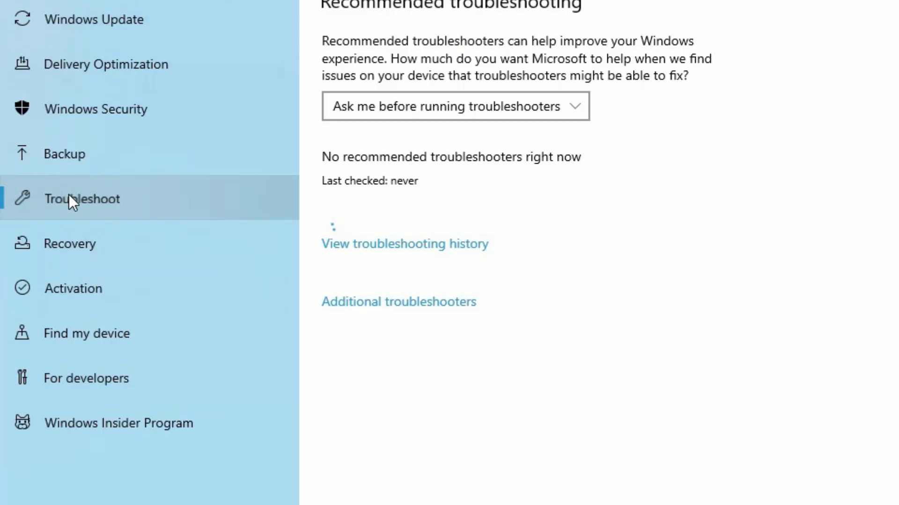
left_click(369, 305)
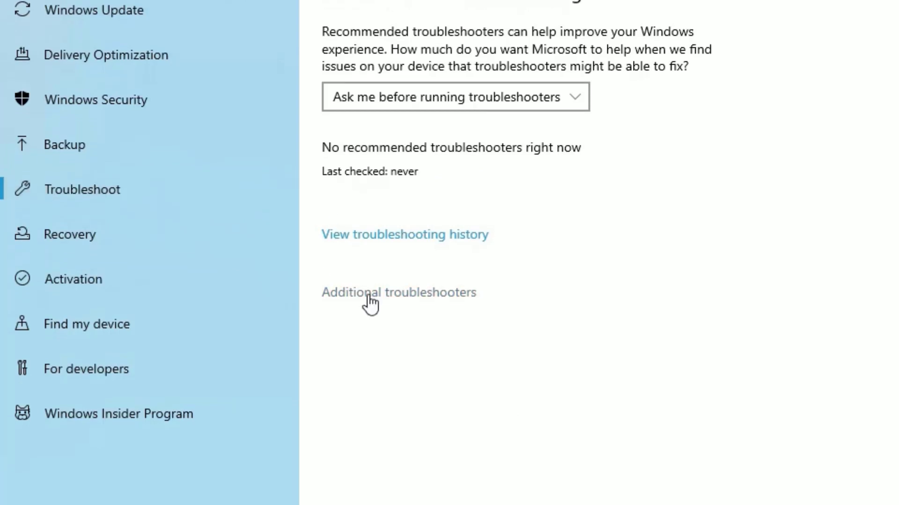
scroll(368, 94, "down", 10)
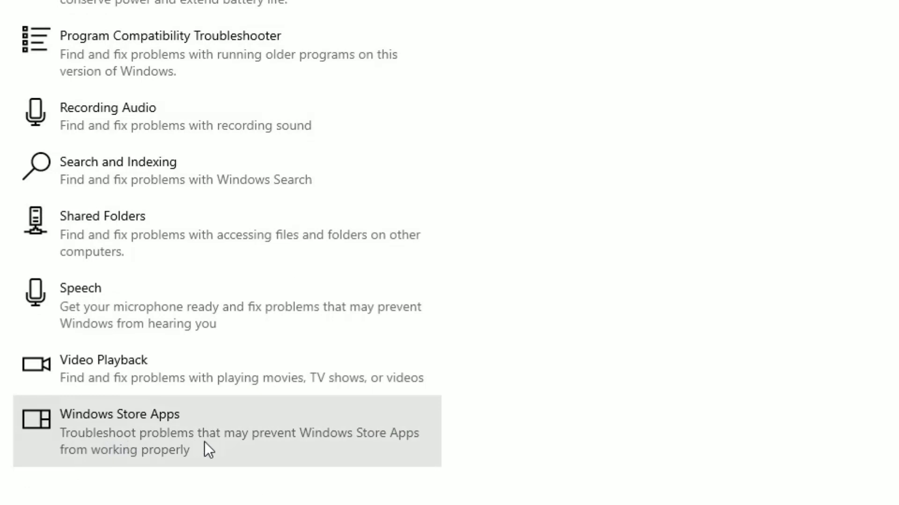
left_click(204, 450)
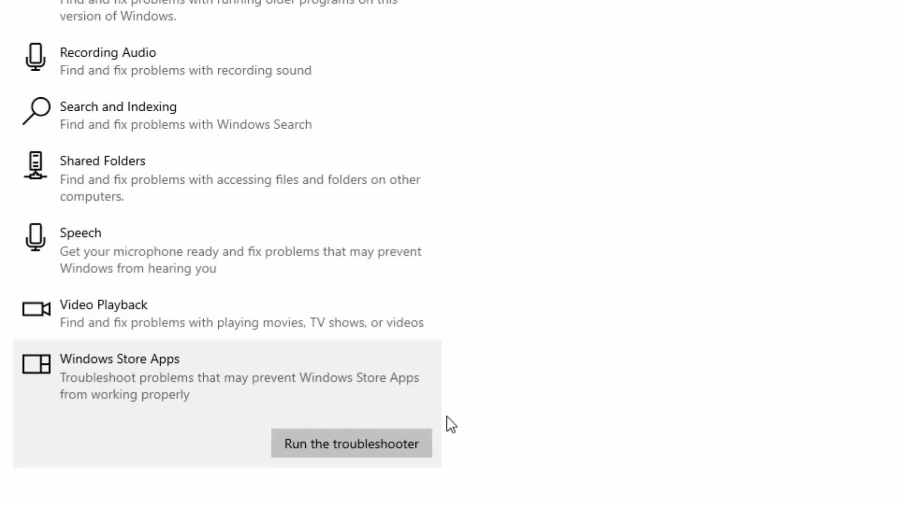
left_click(358, 451)
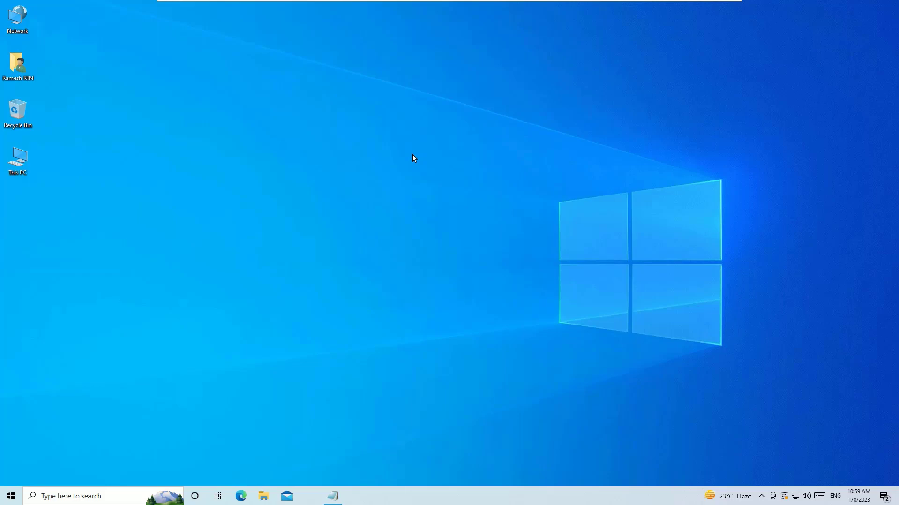
Launch Windows PowerShell as administrator from search and approve the UAC prompt
left_click(136, 496)
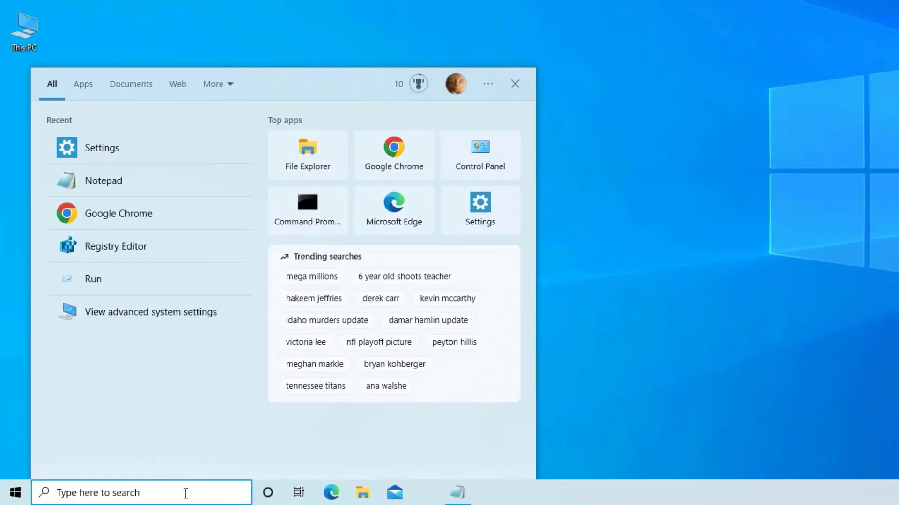
type("po")
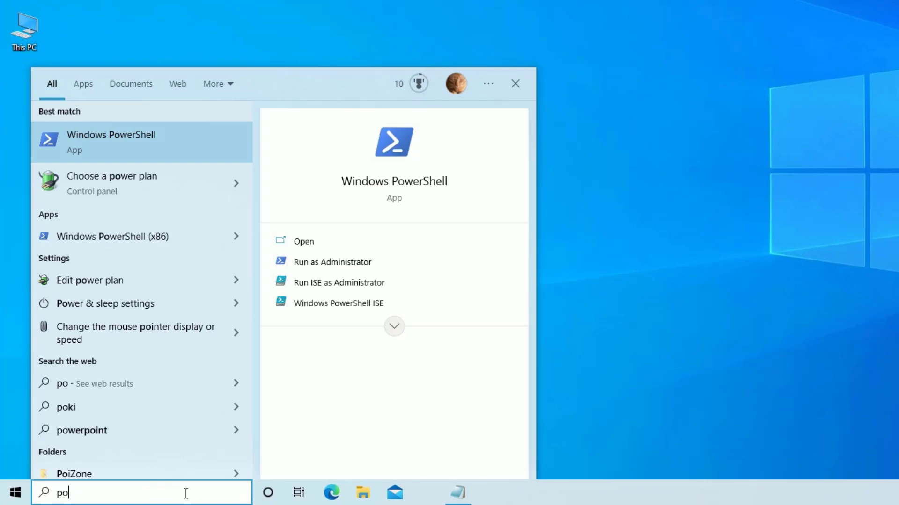
type("wer")
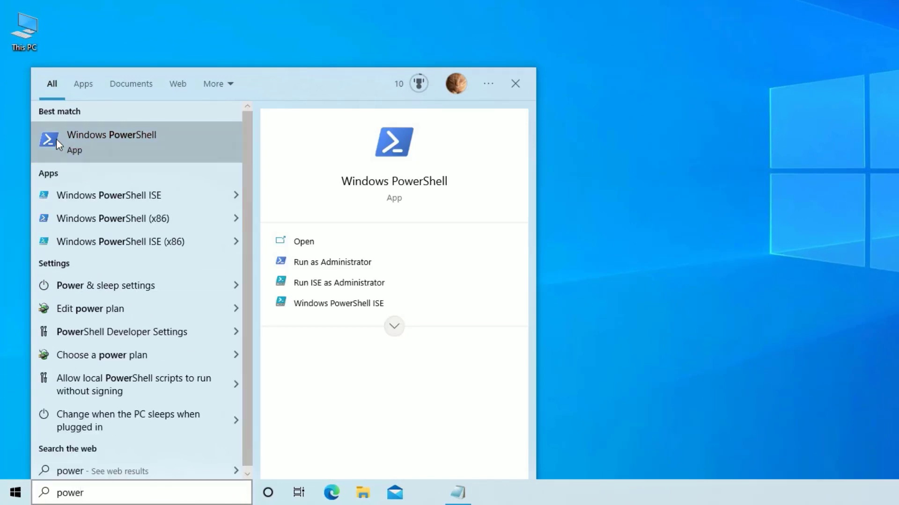
right_click(57, 139)
left_click(83, 153)
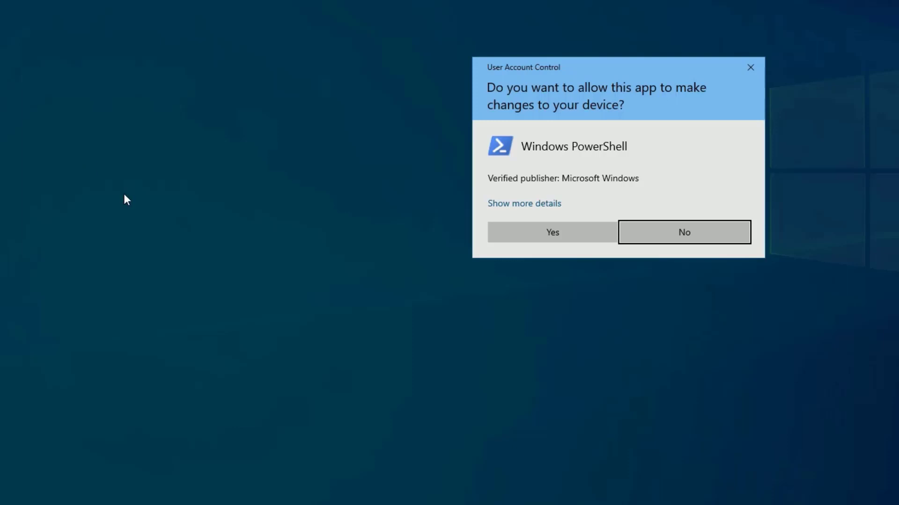
left_click(539, 236)
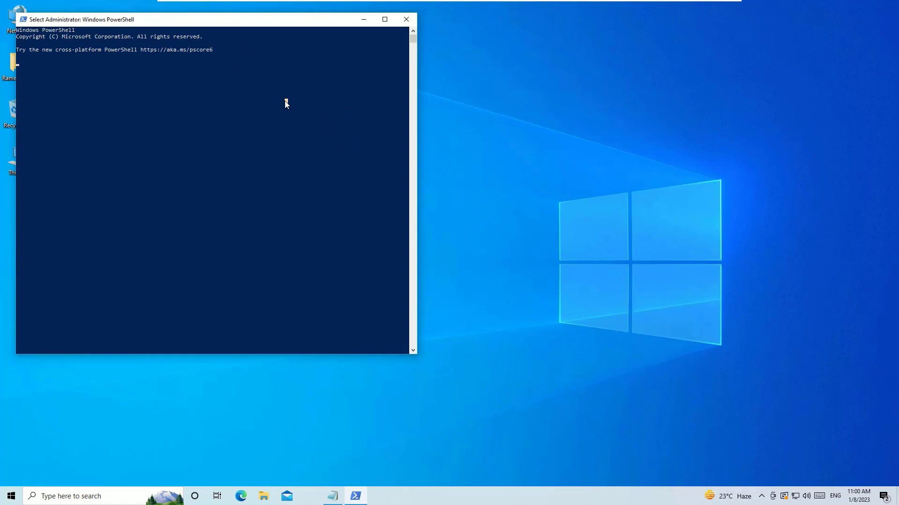
Copy the whole Store re-register command from the Notepad window
key("alt+Tab")
left_click(254, 55)
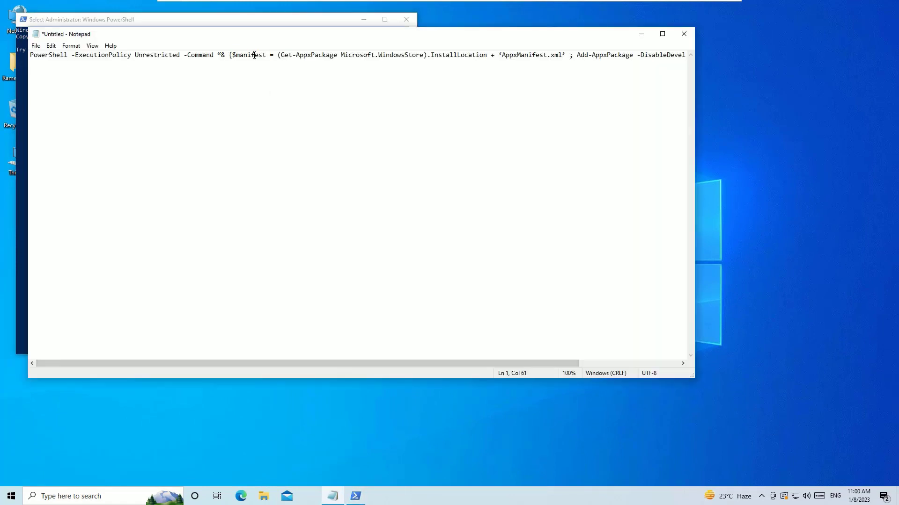
key("ctrl+a")
key("ctrl+x")
key("ctrl+z")
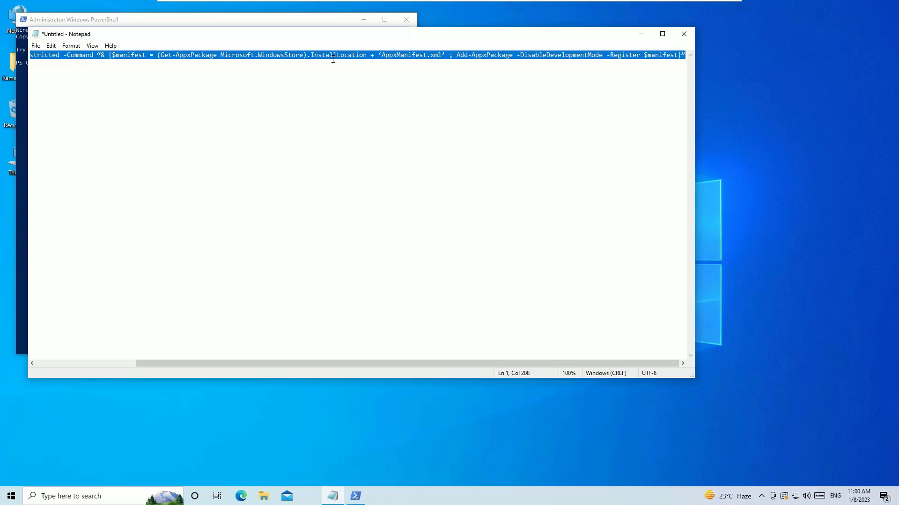
Paste the re-register command into the administrator PowerShell and run it
key("alt+Tab")
right_click(166, 117)
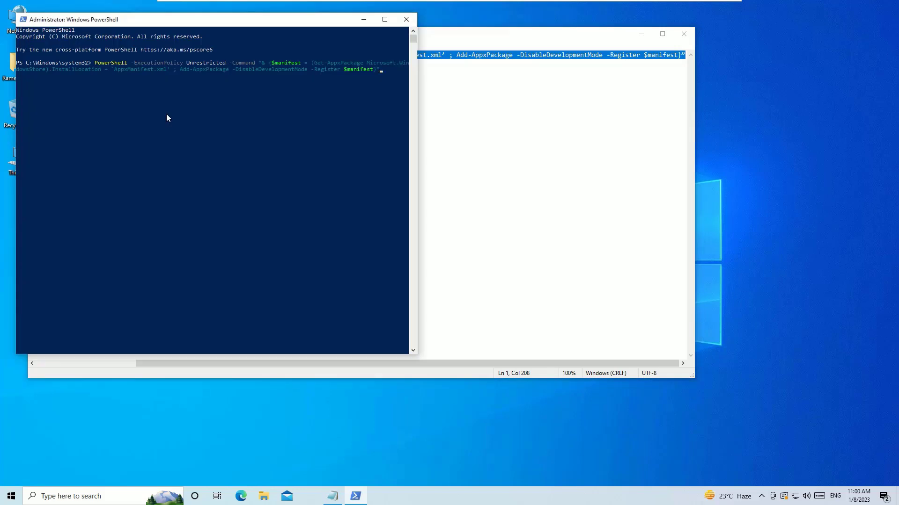
key("Return")
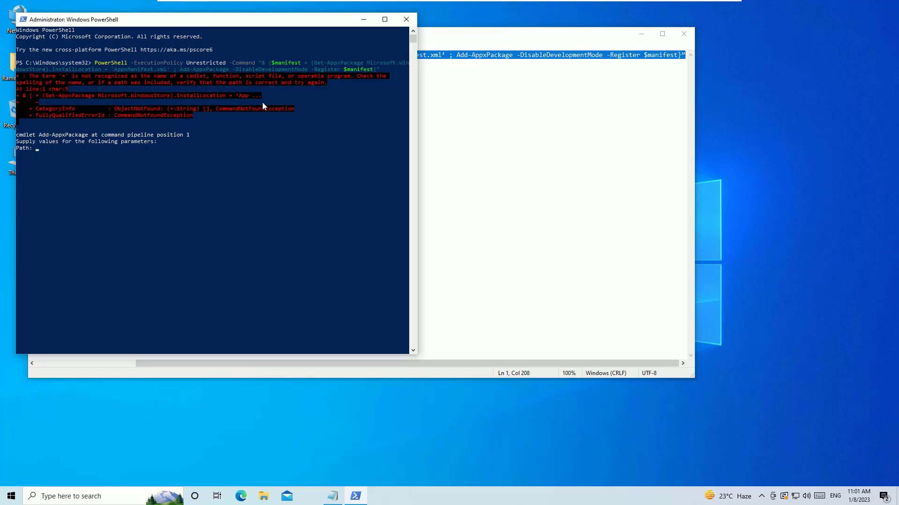
left_click(406, 19)
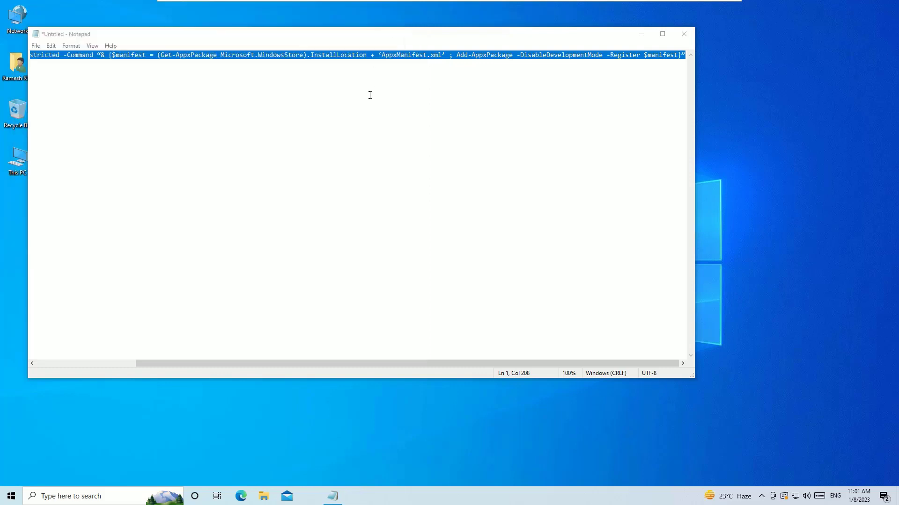